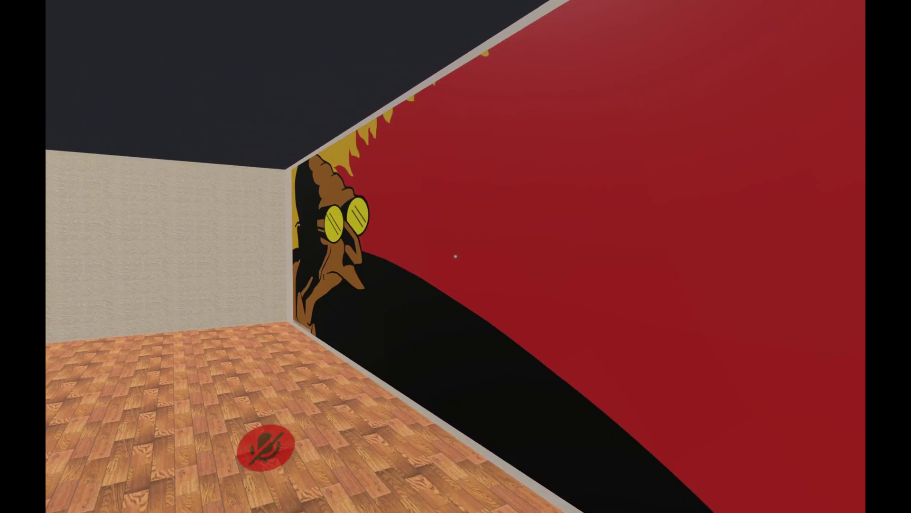
Step: Look over the slideshow wall in the VRChat world, then exit VRChat
{"action": "key", "text": "w"}
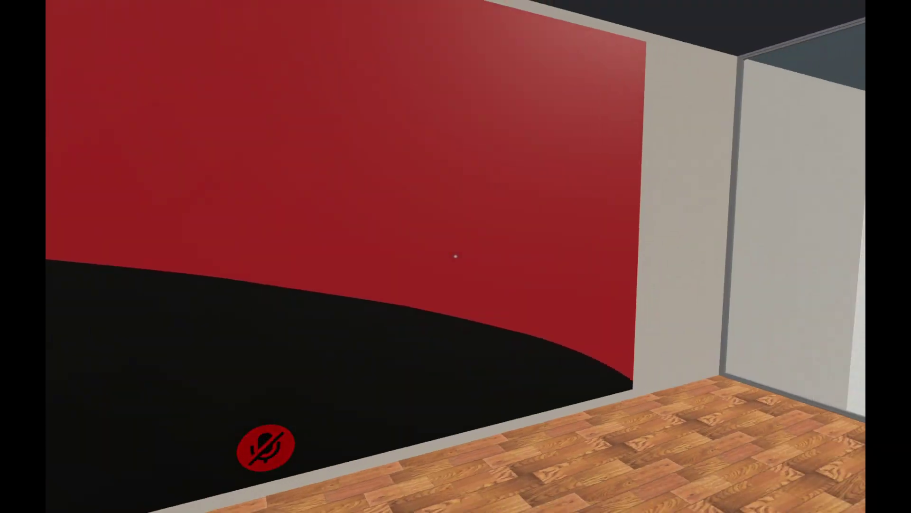
{"action": "left_click", "coordinate": [455, 256]}
{"action": "left_click", "coordinate": [455, 256]}
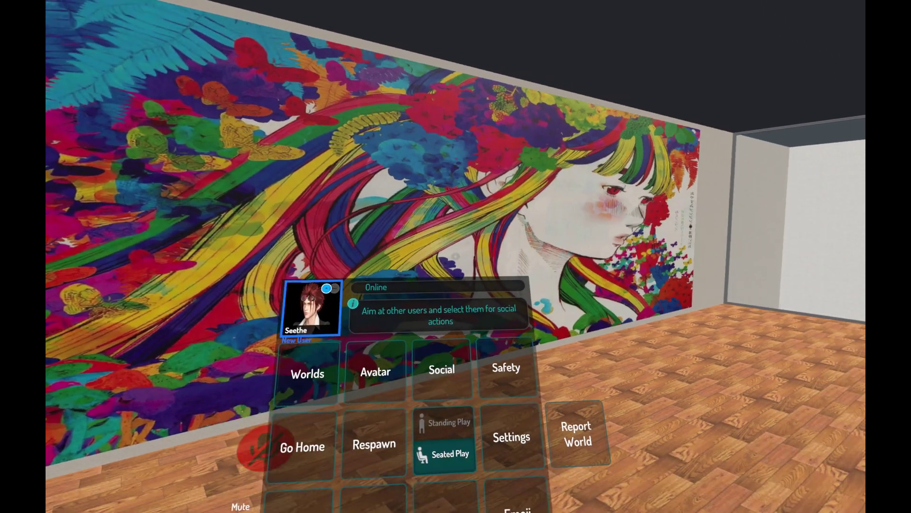
{"action": "left_click", "coordinate": [458, 248]}
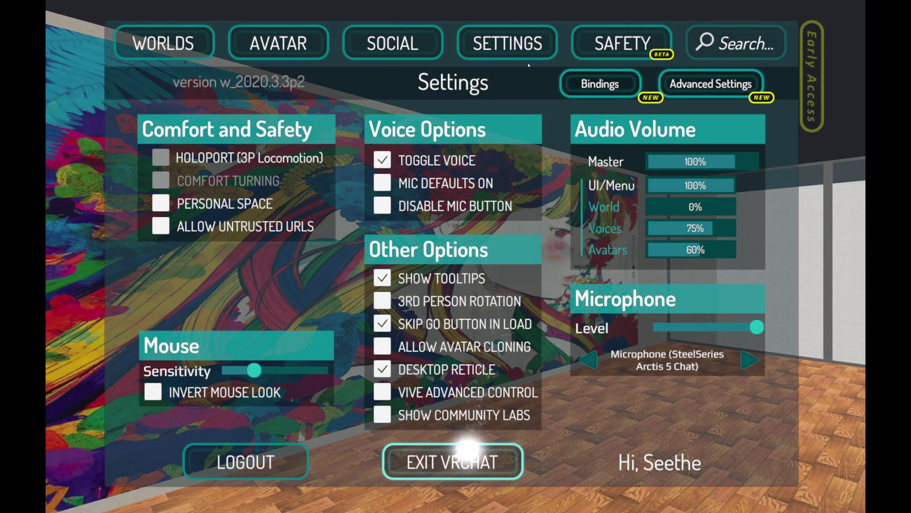
{"action": "left_click", "coordinate": [468, 447]}
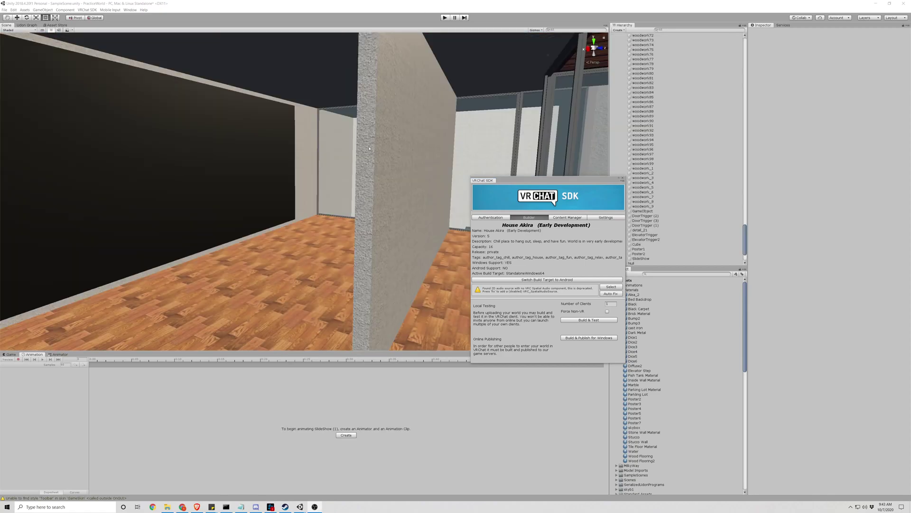
Step: Select the black SlideShow panel on the wall in Unity and close the VRChat SDK window
{"action": "right_click_drag", "start_coordinate": [369, 148], "coordinate": [303, 143]}
{"action": "left_click", "coordinate": [315, 145]}
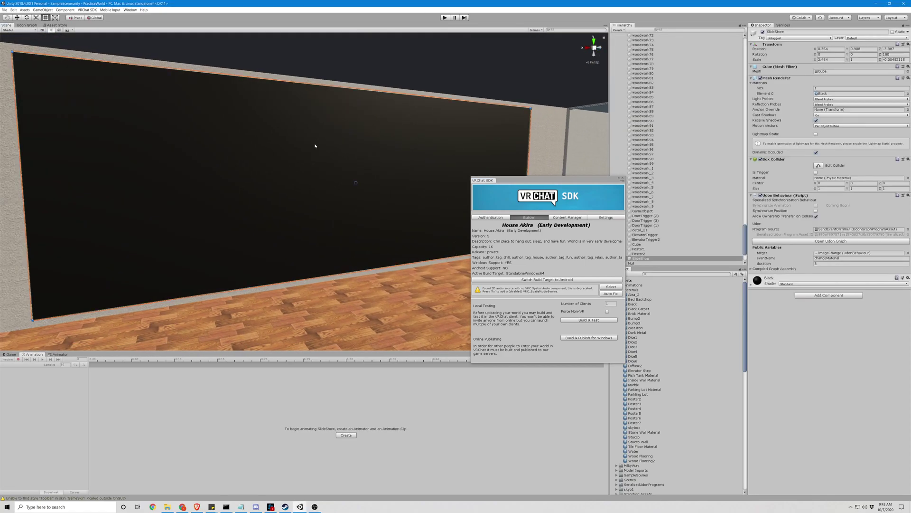
{"action": "left_click", "coordinate": [623, 180]}
{"action": "mouse_move", "coordinate": [443, 159]}
{"action": "right_mouse_down"}
{"action": "mouse_move", "coordinate": [459, 158]}
{"action": "mouse_move", "coordinate": [419, 159]}
{"action": "mouse_move", "coordinate": [431, 157]}
{"action": "right_mouse_up"}
{"action": "scroll", "coordinate": [646, 211], "scroll_direction": "down", "scroll_amount": 2}
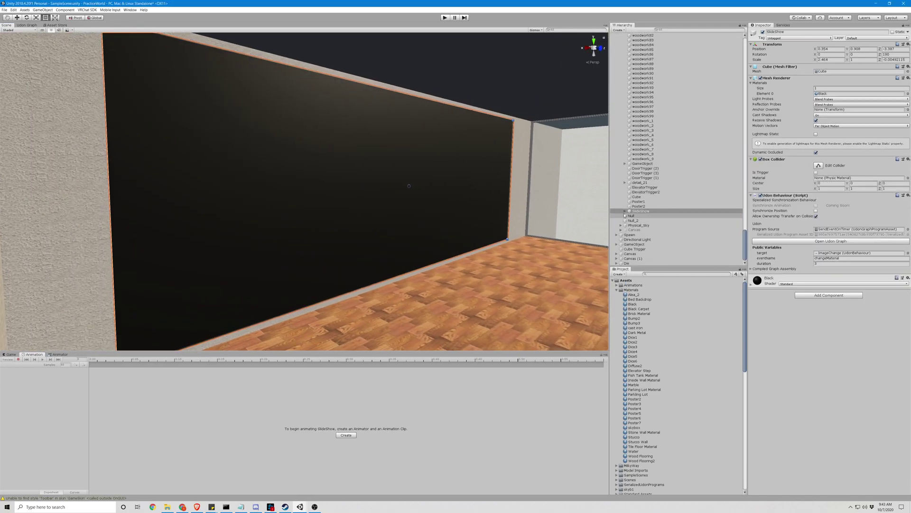
Step: Expand the SlideShow object to show its child and duplicate the SlideShow object
{"action": "left_click", "coordinate": [624, 211]}
{"action": "right_click_drag", "start_coordinate": [497, 177], "coordinate": [518, 174]}
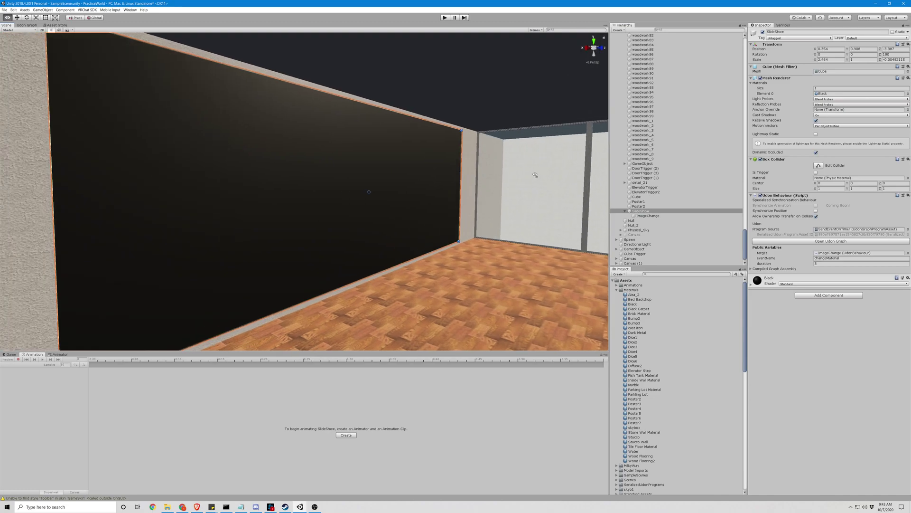
{"action": "left_click", "coordinate": [640, 211]}
{"action": "key", "text": "ctrl+d"}
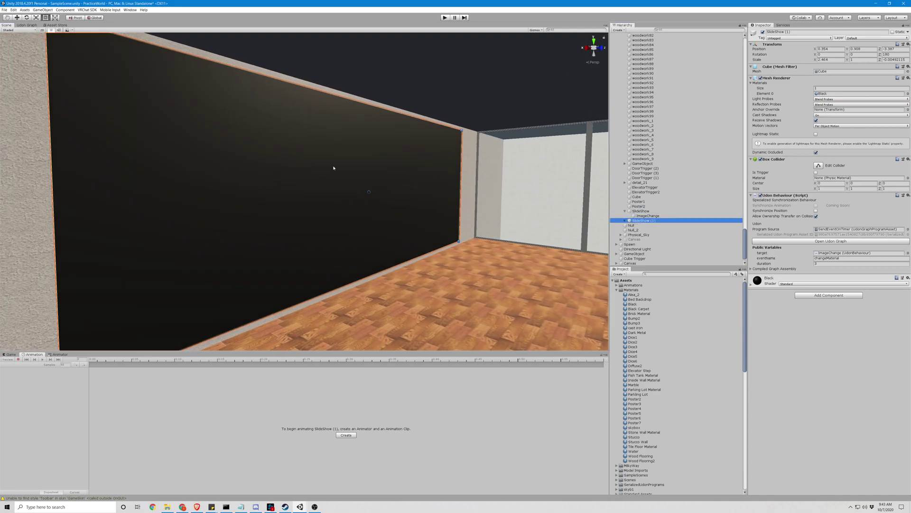
Step: Move the duplicated slideshow panel off the original wall and onto the face of the freestanding partition wall
{"action": "left_click", "coordinate": [17, 18]}
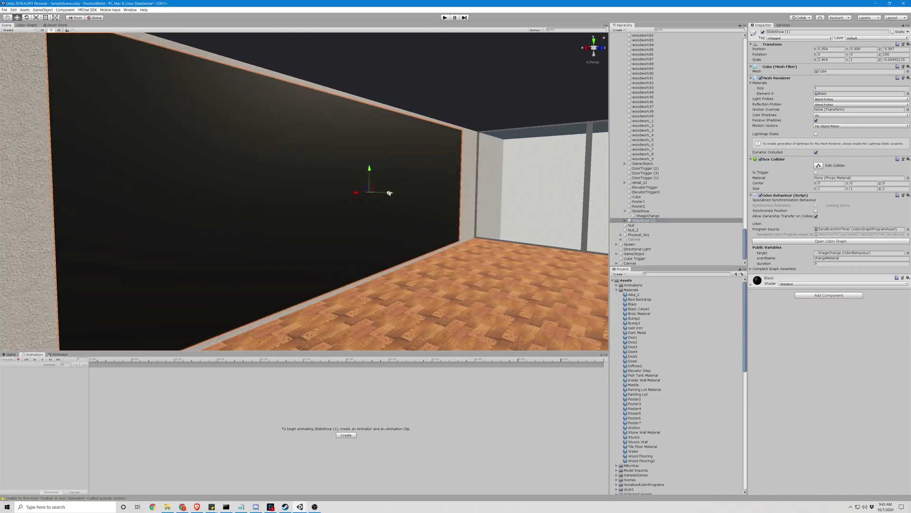
{"action": "left_click_drag", "start_coordinate": [390, 193], "coordinate": [510, 212]}
{"action": "key", "text": "s"}
{"action": "right_click_drag", "start_coordinate": [510, 213], "coordinate": [440, 187]}
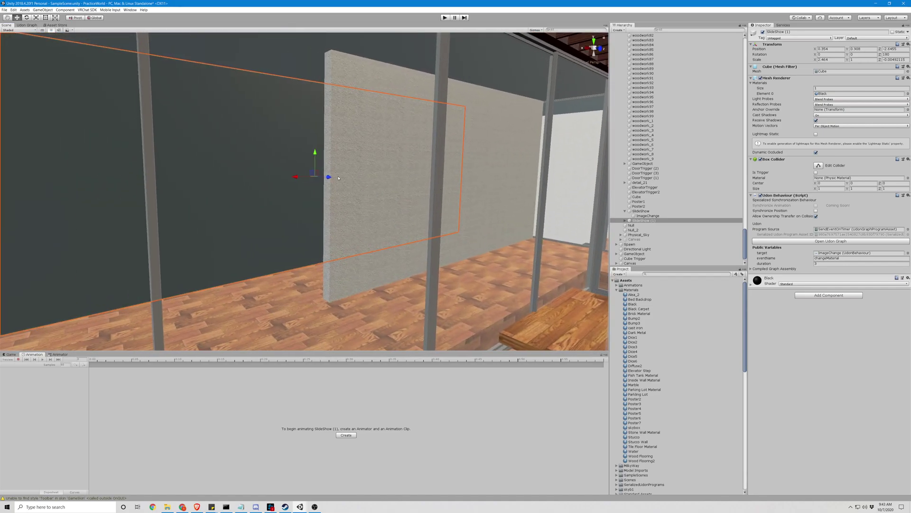
{"action": "left_click_drag", "start_coordinate": [326, 177], "coordinate": [408, 179]}
Step: Shorten the duplicated panel with the Rect tool to fit the partition wall, to an X scale of about 1.70
{"action": "key", "text": "t"}
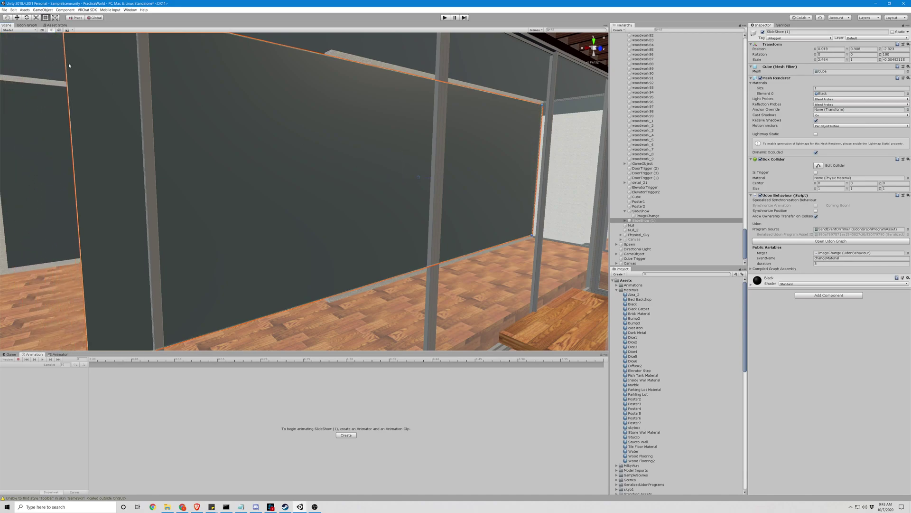
{"action": "left_click_drag", "start_coordinate": [68, 82], "coordinate": [298, 108]}
{"action": "right_click_drag", "start_coordinate": [297, 108], "coordinate": [399, 124]}
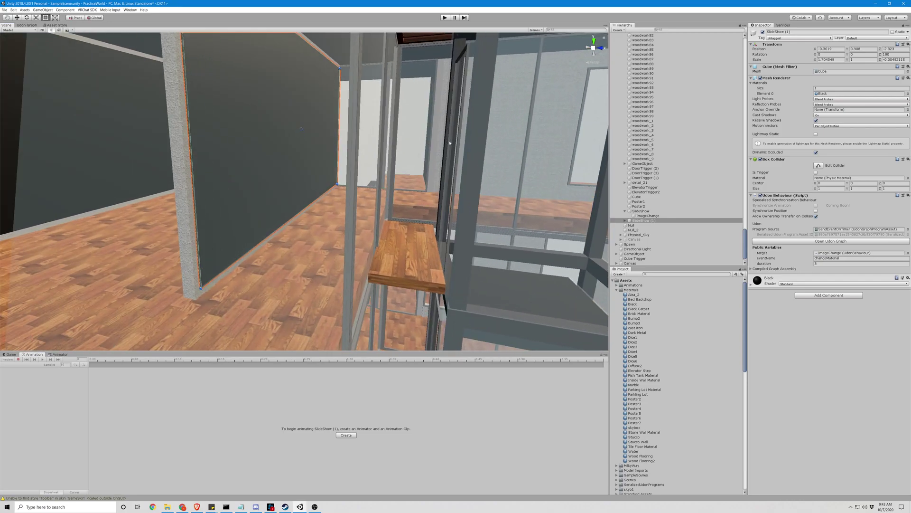
Step: Delete the ImageChange child of SlideShow (1) and remove the Udon Behaviour component from SlideShow (1)
{"action": "left_click", "coordinate": [625, 220]}
{"action": "left_click", "coordinate": [655, 226]}
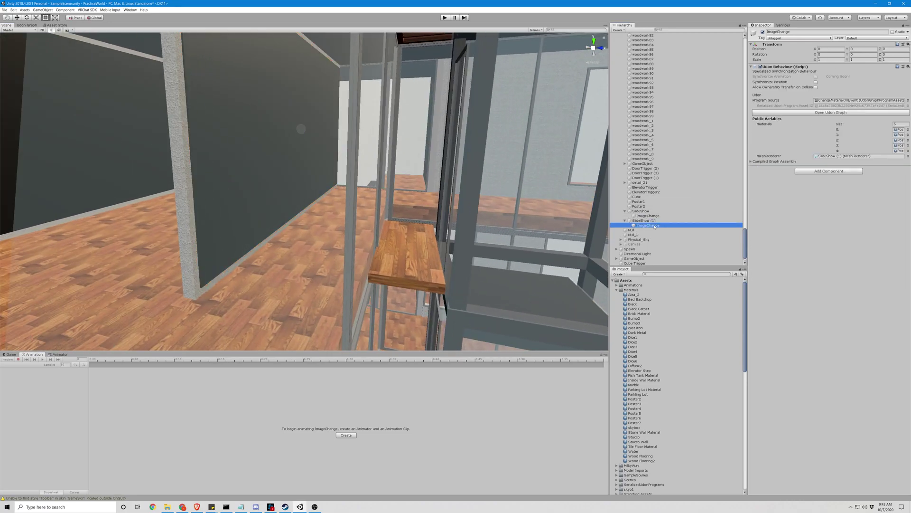
{"action": "key", "text": "Delete"}
{"action": "left_click", "coordinate": [653, 220]}
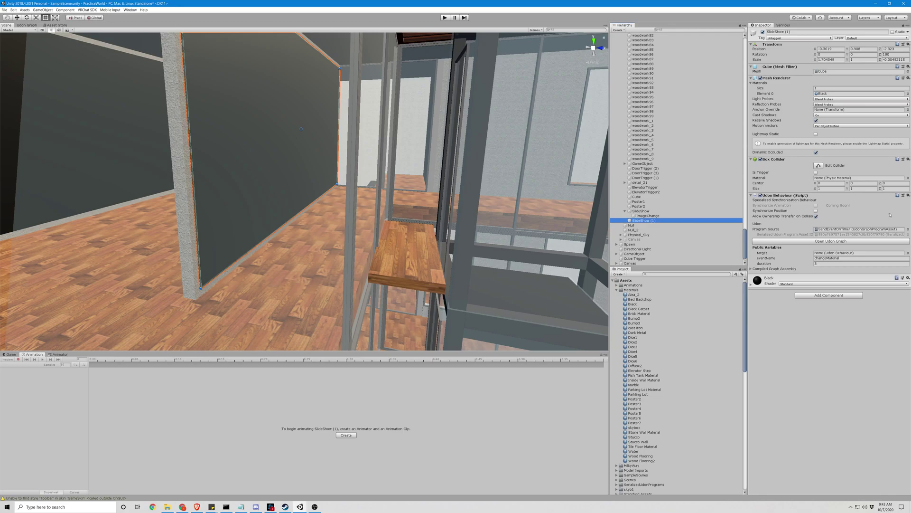
{"action": "left_click", "coordinate": [908, 195]}
{"action": "left_click", "coordinate": [873, 211]}
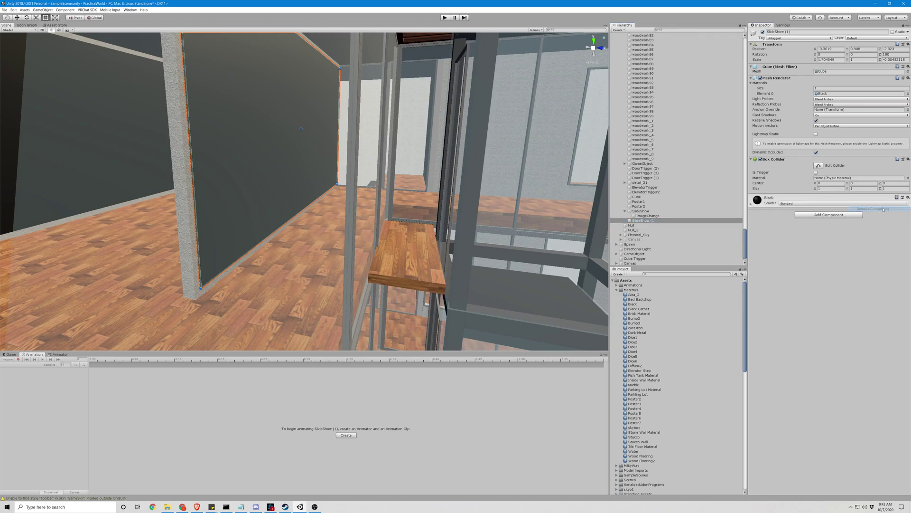
Step: Add a new Udon Behaviour component to SlideShow (1)
{"action": "left_click_drag", "start_coordinate": [470, 142], "coordinate": [446, 126], "text": "alt"}
{"action": "left_click", "coordinate": [847, 214]}
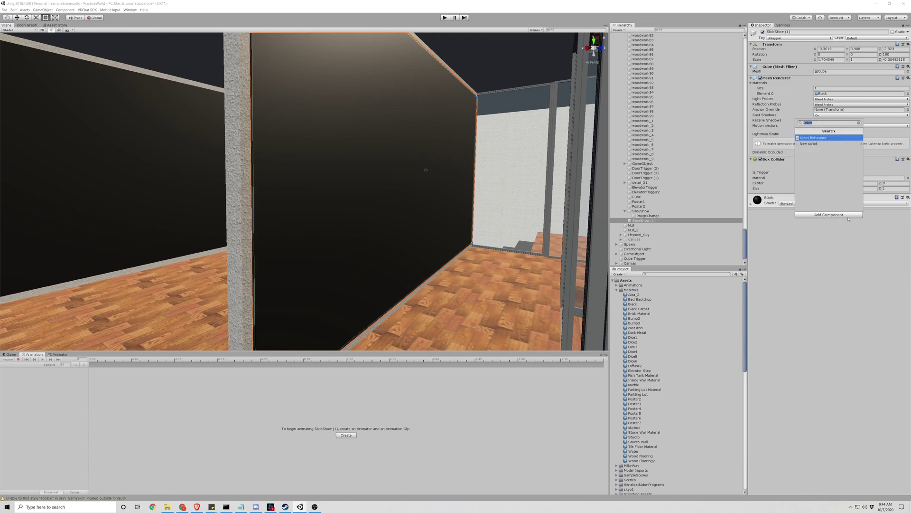
{"action": "key", "text": "Return"}
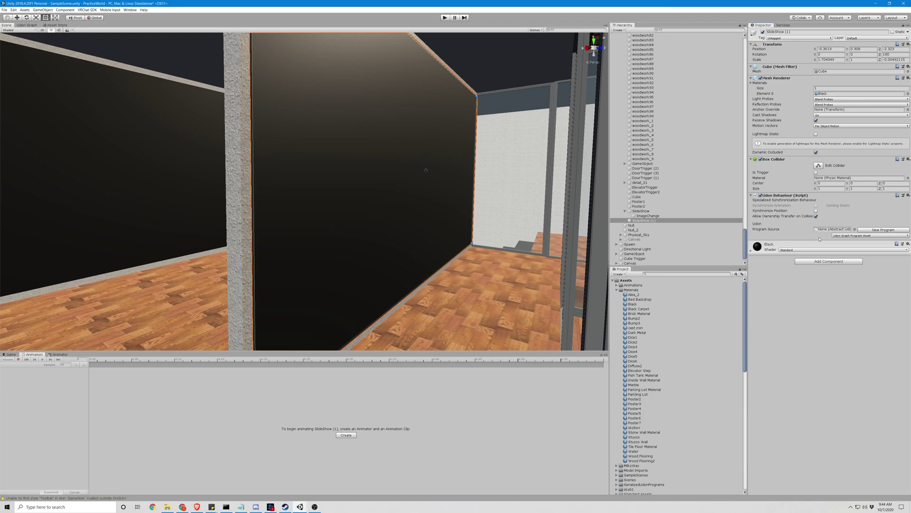
Step: Create an empty child object under SlideShow (1) and add an Udon Behaviour component to it
{"action": "right_click", "coordinate": [653, 219]}
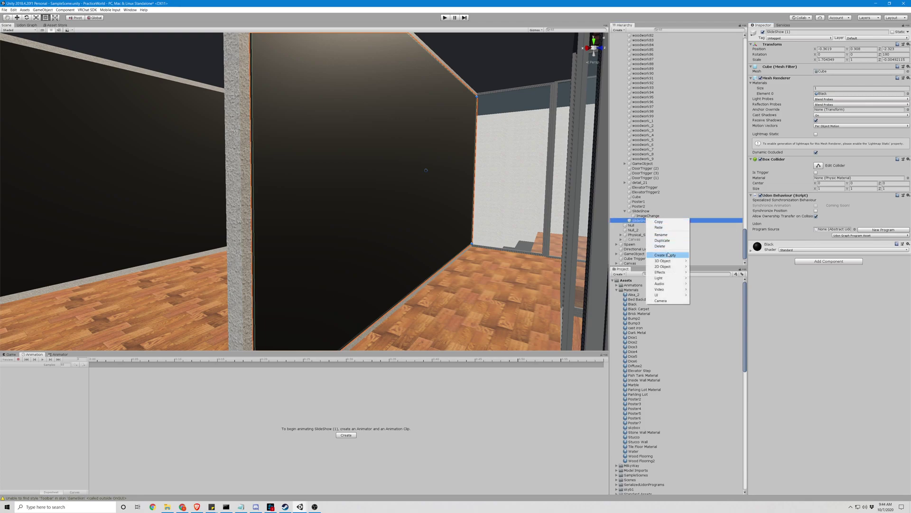
{"action": "left_click", "coordinate": [668, 254]}
{"action": "left_click", "coordinate": [825, 69]}
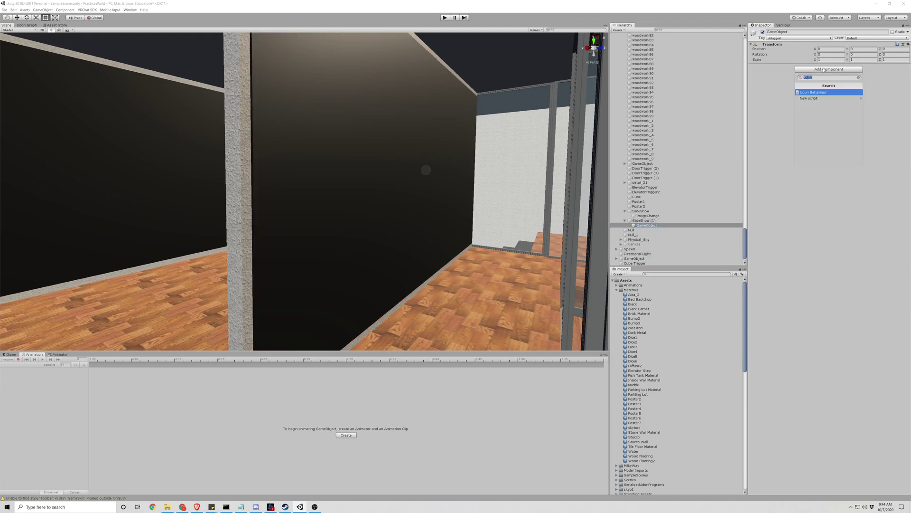
{"action": "key", "text": "Return"}
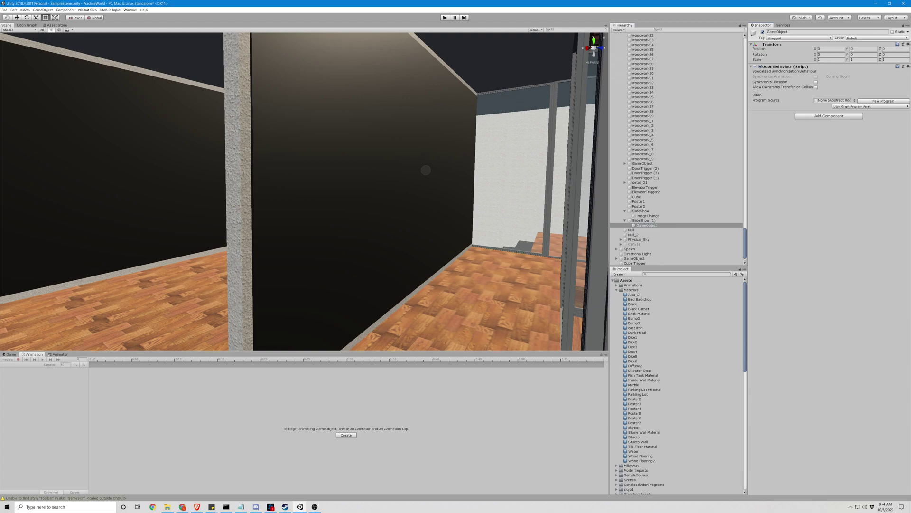
Step: Set the program source of SlideShow (1)'s Udon Behaviour to SendEventOnTimer
{"action": "left_click", "coordinate": [406, 108]}
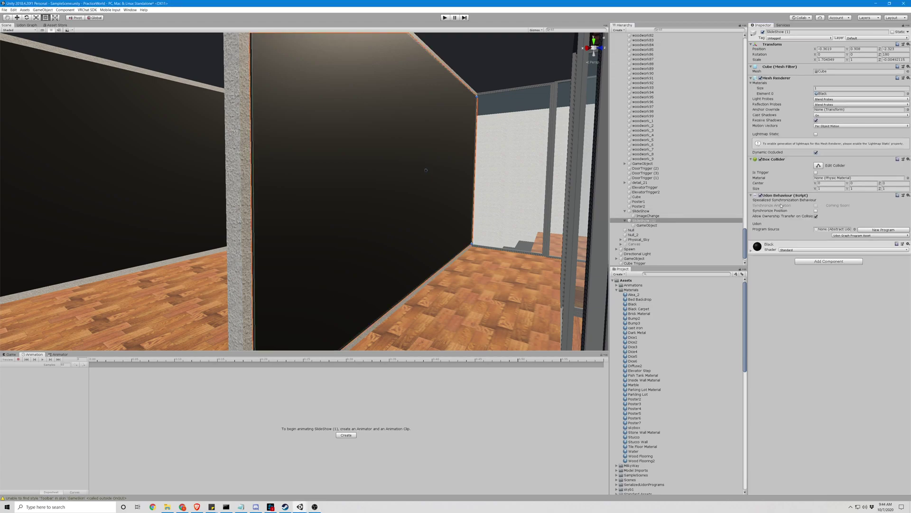
{"action": "left_click", "coordinate": [854, 229]}
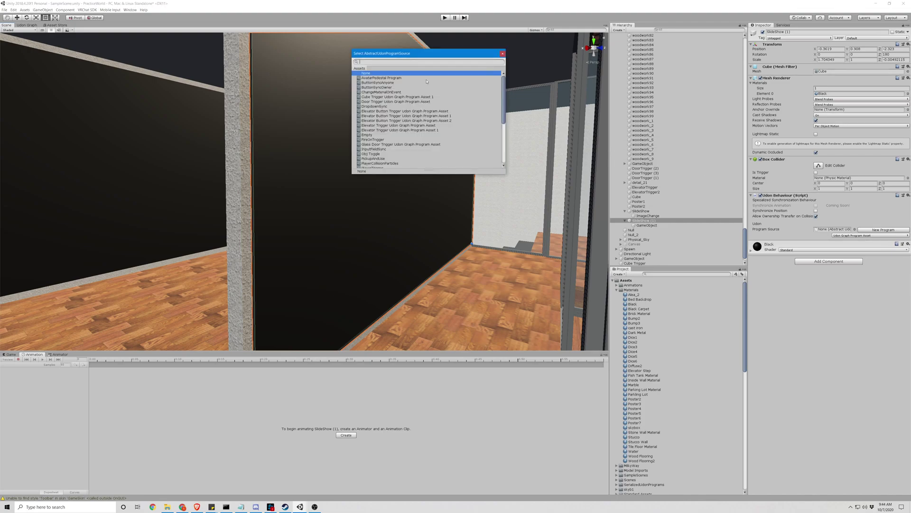
{"action": "type", "text": "send"}
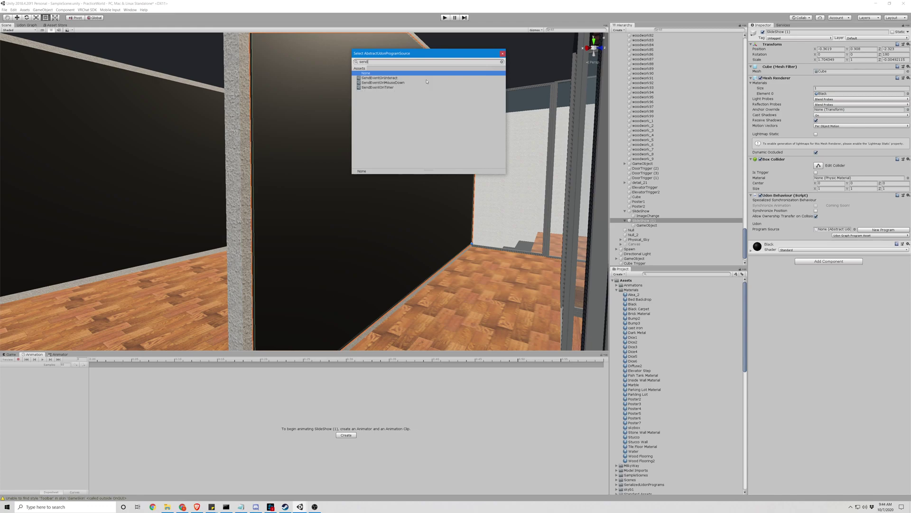
{"action": "left_click", "coordinate": [377, 87]}
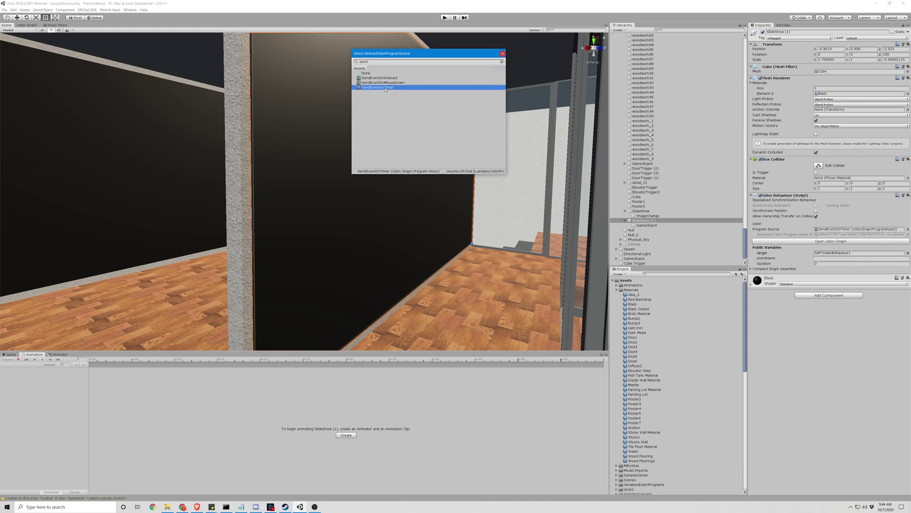
{"action": "double_click", "coordinate": [386, 88]}
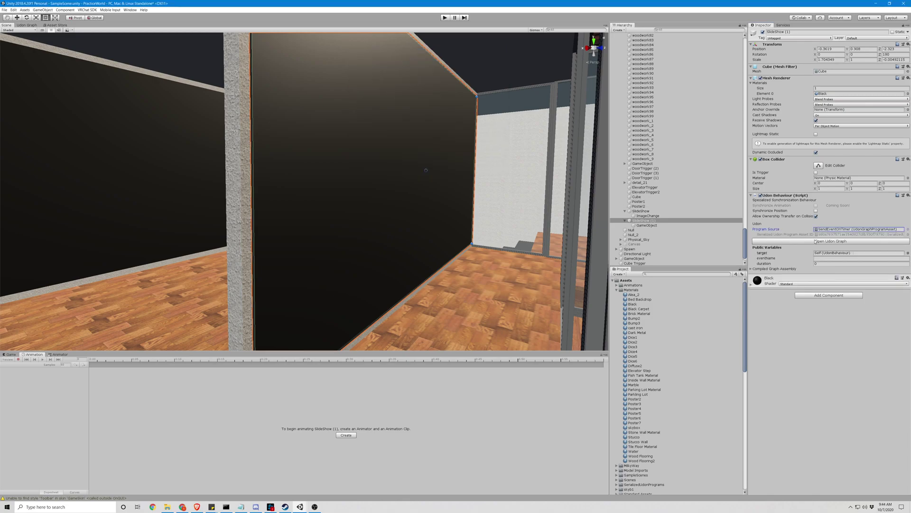
Step: Rename the empty child object of SlideShow (1) as MaterialChanger
{"action": "left_click", "coordinate": [907, 253]}
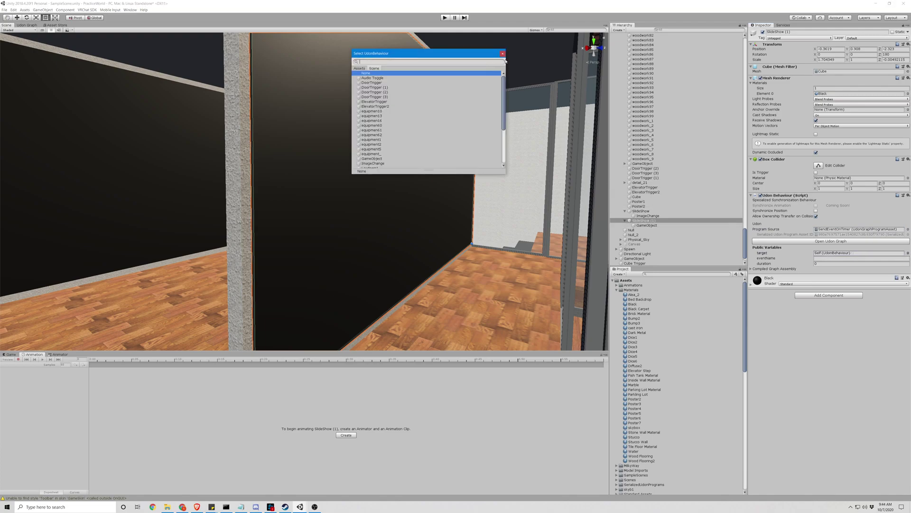
{"action": "left_click", "coordinate": [651, 222]}
{"action": "right_click", "coordinate": [651, 225]}
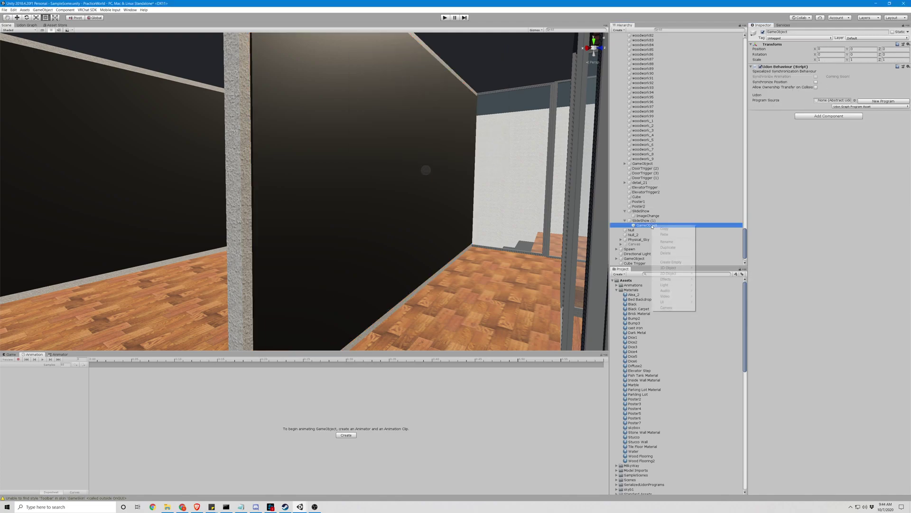
{"action": "left_click", "coordinate": [673, 242]}
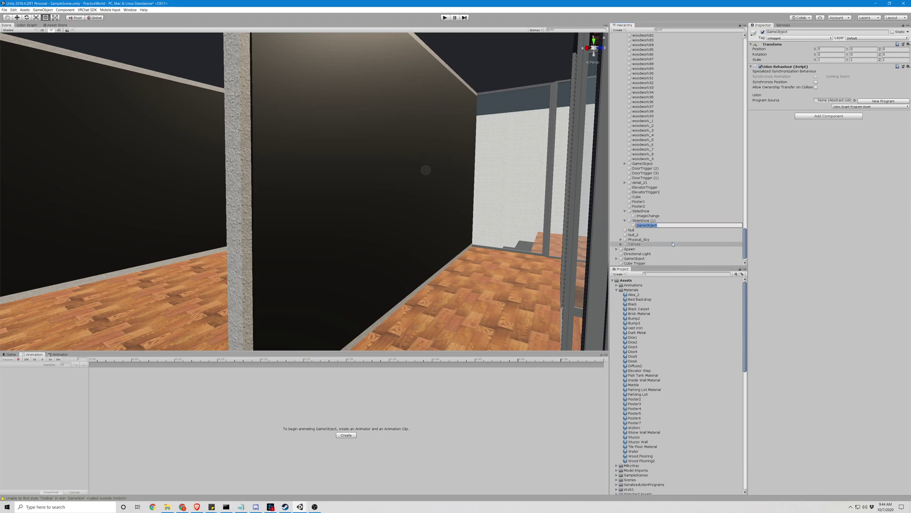
{"action": "type", "text": "MaterialChanger"}
{"action": "key", "text": "Return"}
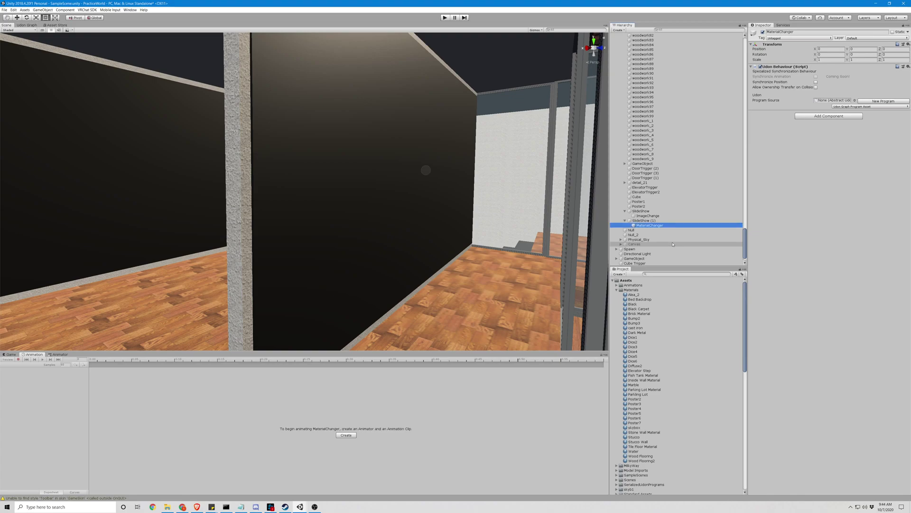
Step: Set the target variable of SlideShow (1)'s Udon Behaviour to the MaterialChanger object
{"action": "left_click", "coordinate": [654, 220]}
{"action": "left_click", "coordinate": [907, 253]}
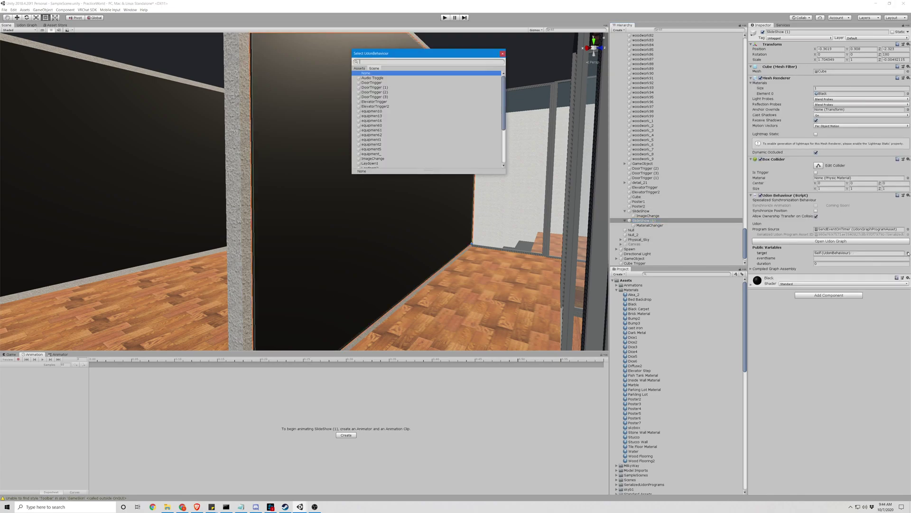
{"action": "type", "text": "materi"}
{"action": "key", "text": "Down"}
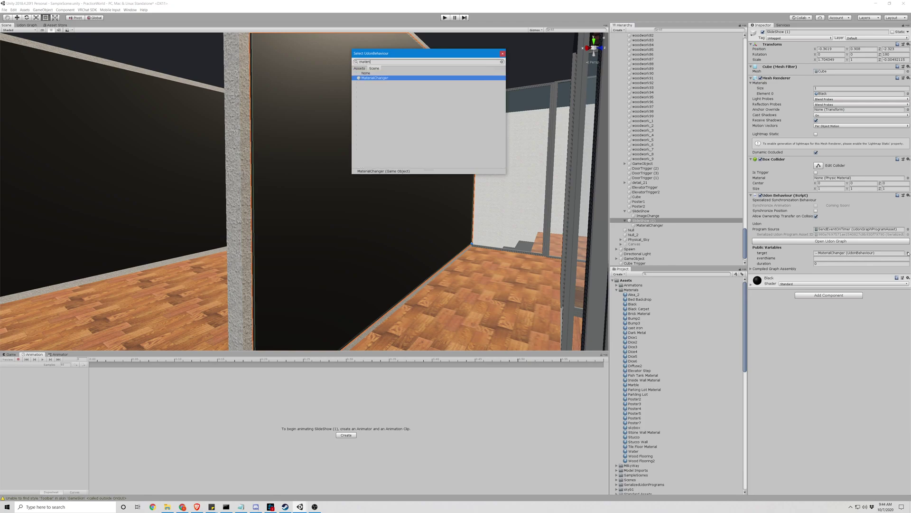
{"action": "key", "text": "Return"}
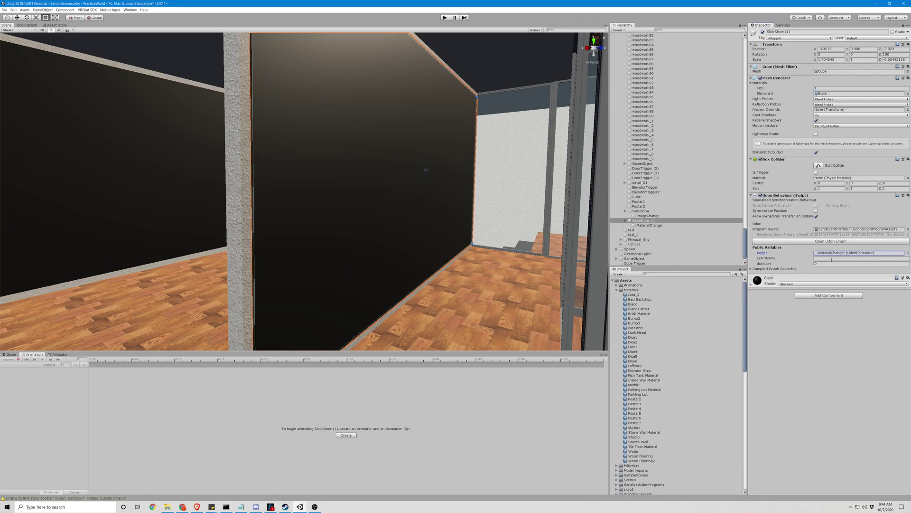
Step: Fill in the eventName and duration variables of SlideShow (1)'s Udon Behaviour
{"action": "left_click", "coordinate": [832, 259]}
{"action": "left_click", "coordinate": [829, 264]}
{"action": "key", "text": "Tab"}
Step: Set the program source of MaterialChanger's Udon Behaviour to ChangeMaterialOnEvent
{"action": "left_click", "coordinate": [685, 226]}
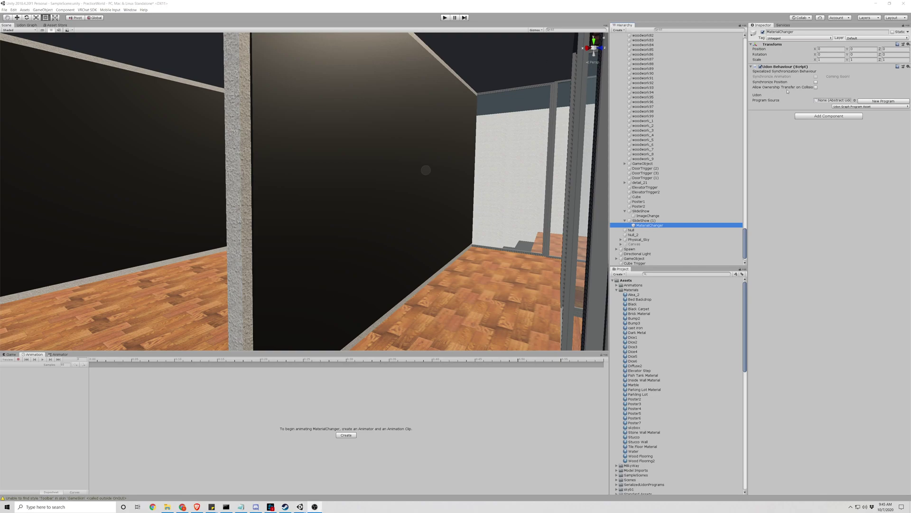
{"action": "left_click", "coordinate": [853, 100]}
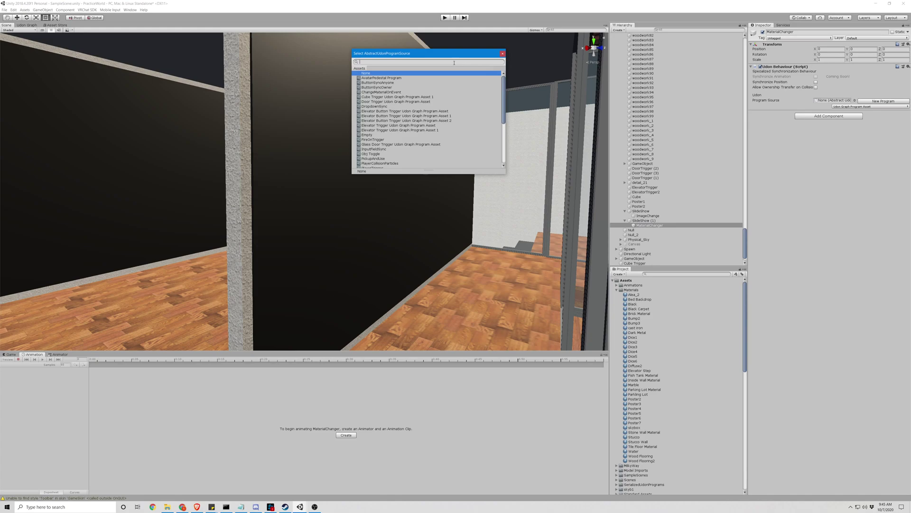
{"action": "type", "text": "change"}
{"action": "key", "text": "Down"}
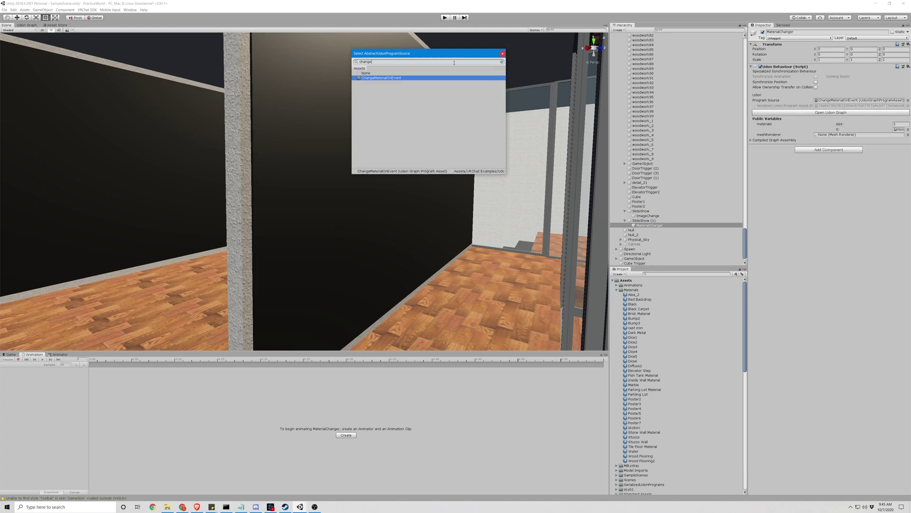
{"action": "key", "text": "Return"}
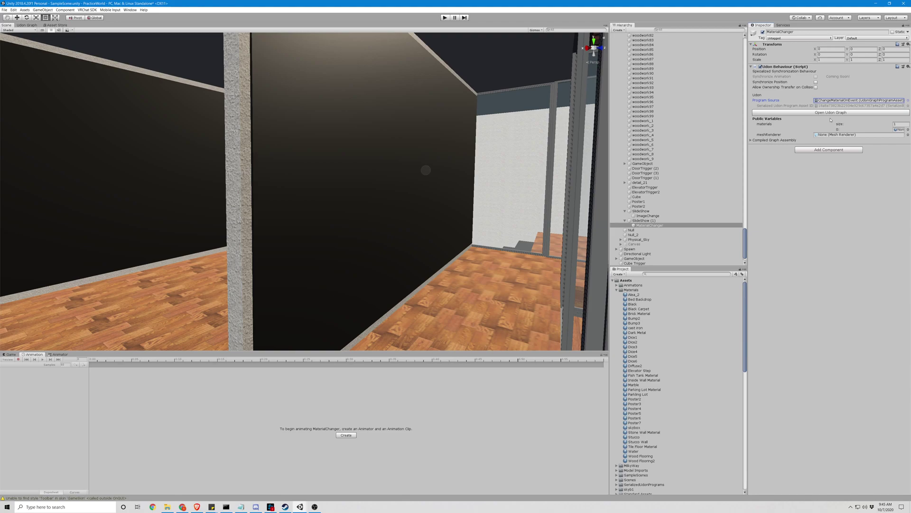
Step: Set the meshRenderer variable of MaterialChanger's Udon Behaviour to SlideShow (1)
{"action": "left_click", "coordinate": [908, 135]}
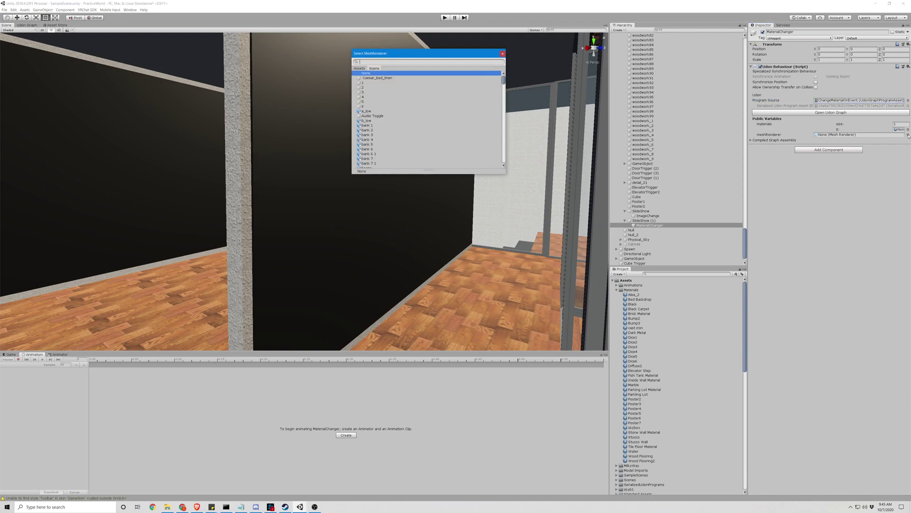
{"action": "type", "text": "slider"}
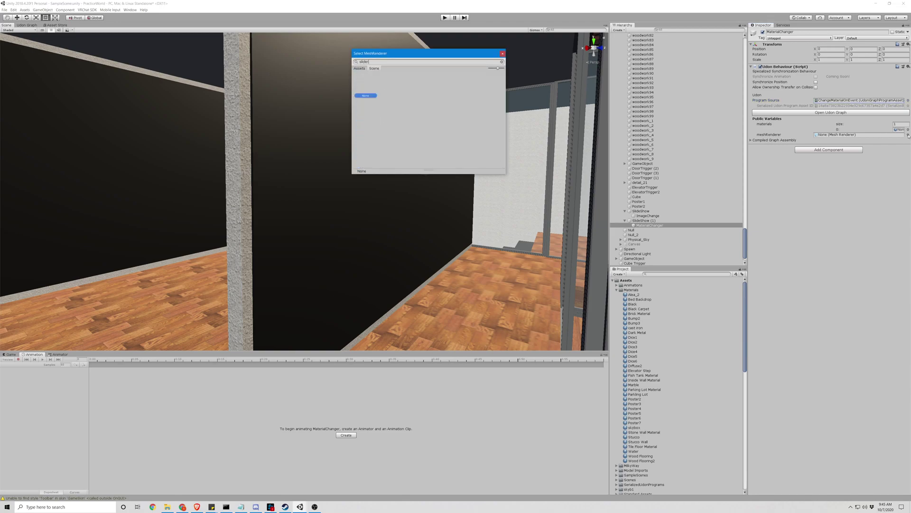
{"action": "key", "text": "Down"}
{"action": "key", "text": "Down"}
{"action": "key", "text": "Return"}
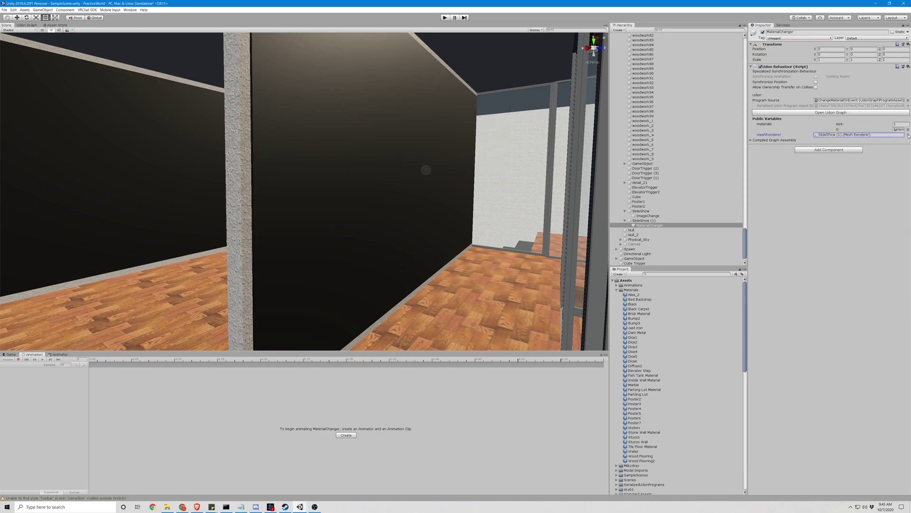
Step: Set the size of MaterialChanger's materials array to 5
{"action": "left_click", "coordinate": [895, 124]}
{"action": "type", "text": "5"}
{"action": "key", "text": "Return"}
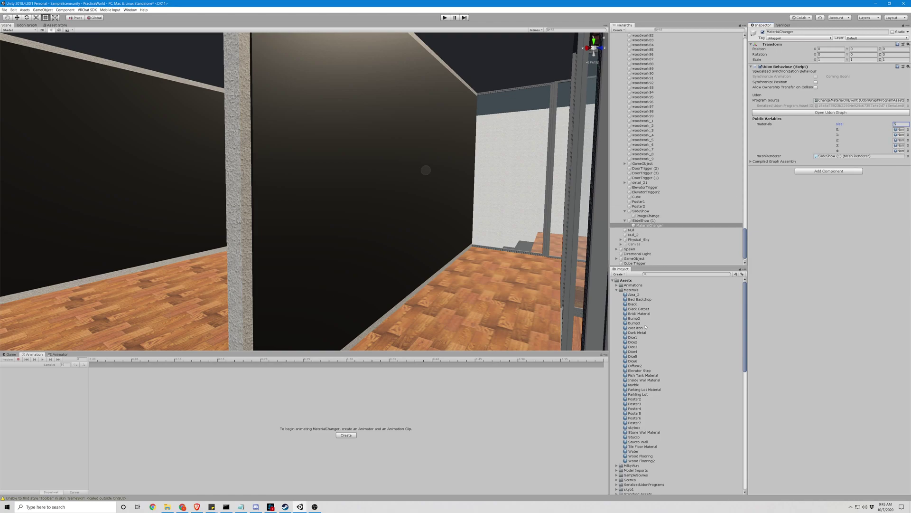
Step: Assign the materials Poster3 through Poster7, in order, to the five slots of MaterialChanger's materials array
{"action": "left_click_drag", "start_coordinate": [635, 405], "coordinate": [812, 160]}
{"action": "left_click_drag", "start_coordinate": [887, 142], "coordinate": [896, 135]}
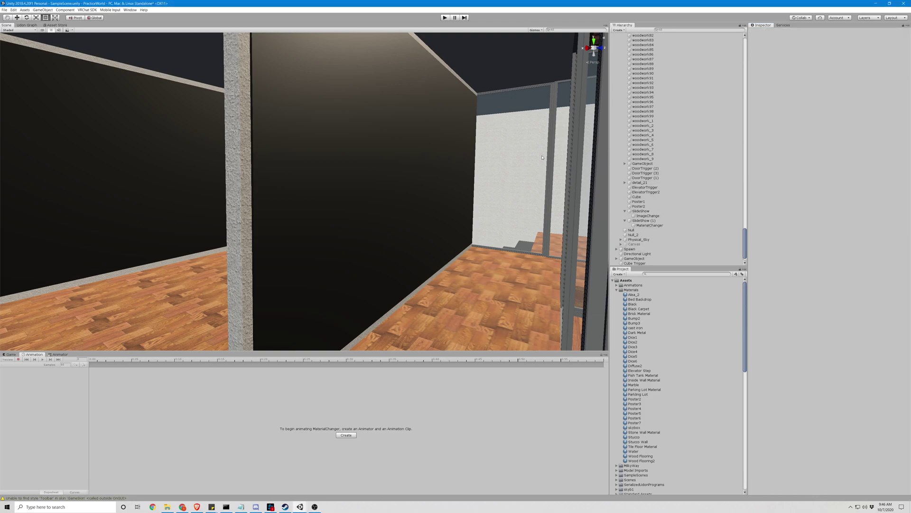
{"action": "left_click", "coordinate": [443, 195]}
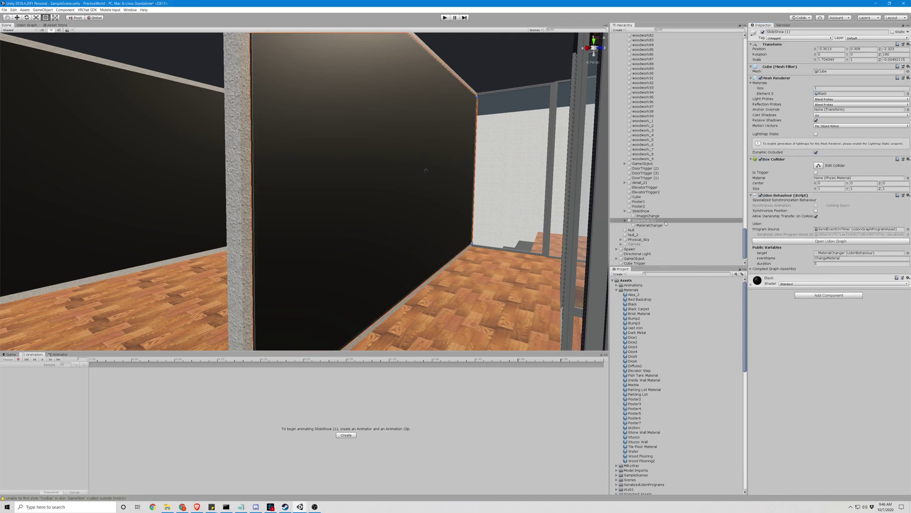
{"action": "left_click", "coordinate": [664, 226]}
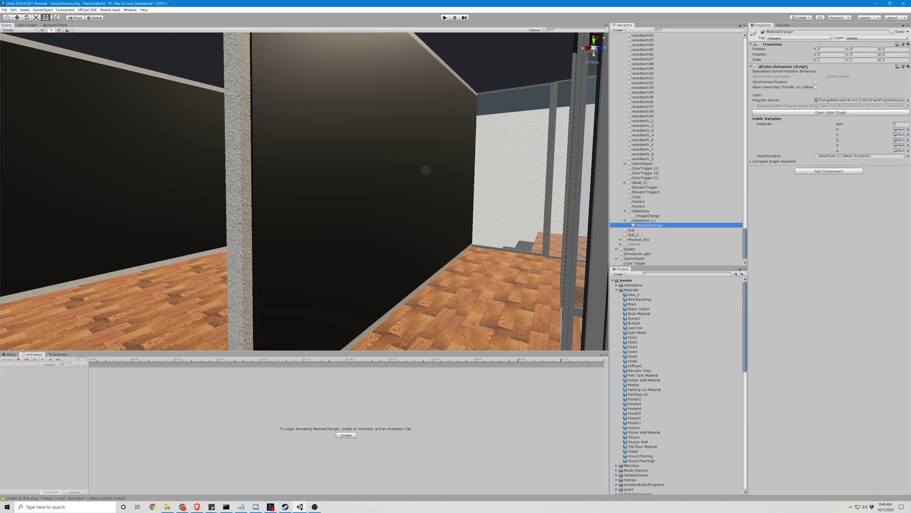
{"action": "left_click_drag", "start_coordinate": [639, 408], "coordinate": [899, 129]}
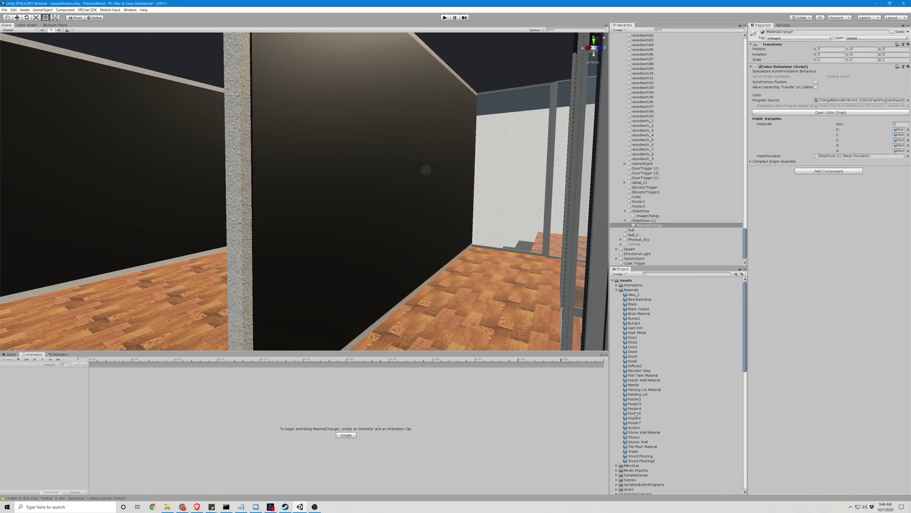
{"action": "left_click_drag", "start_coordinate": [640, 409], "coordinate": [899, 136]}
{"action": "left_click_drag", "start_coordinate": [639, 415], "coordinate": [901, 141]}
{"action": "left_click_drag", "start_coordinate": [636, 420], "coordinate": [898, 145]}
{"action": "left_click_drag", "start_coordinate": [636, 422], "coordinate": [901, 151]}
Step: Test the slideshow in play mode, check the settings of SlideShow (1) and MaterialChanger while it runs, and stop playback
{"action": "right_click_drag", "start_coordinate": [326, 34], "coordinate": [302, 36]}
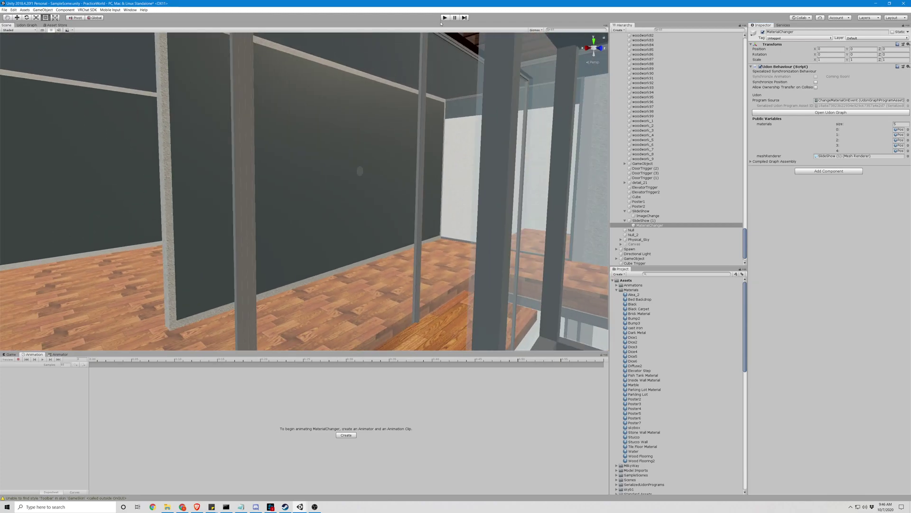
{"action": "left_click", "coordinate": [445, 17]}
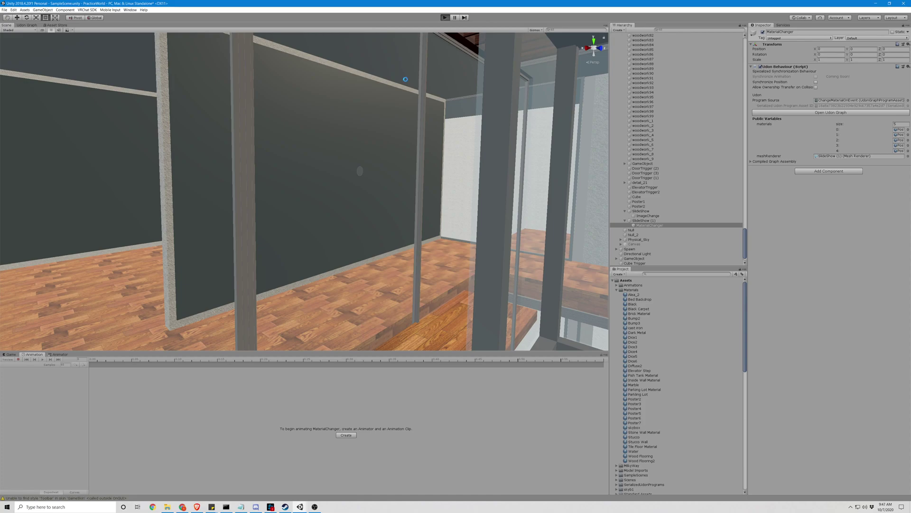
{"action": "key", "text": "ctrl+p"}
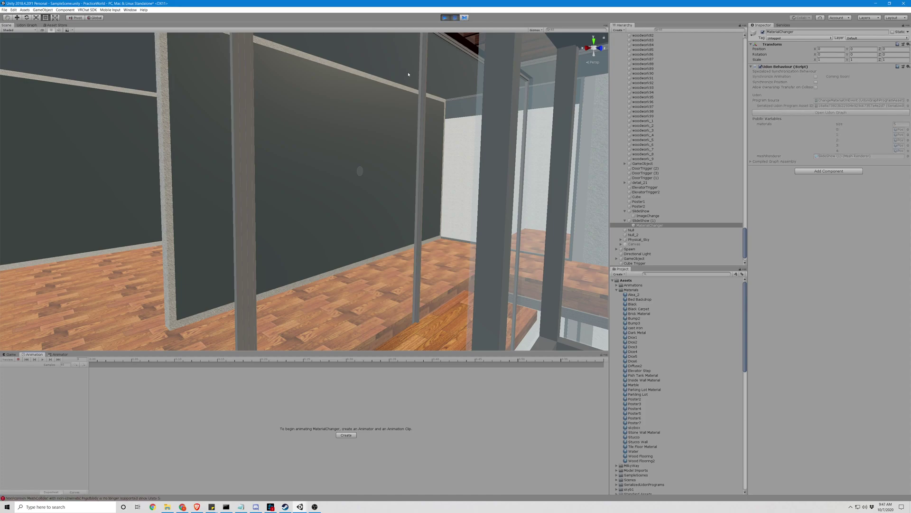
{"action": "left_click", "coordinate": [457, 19]}
{"action": "right_click_drag", "start_coordinate": [478, 83], "coordinate": [437, 85]}
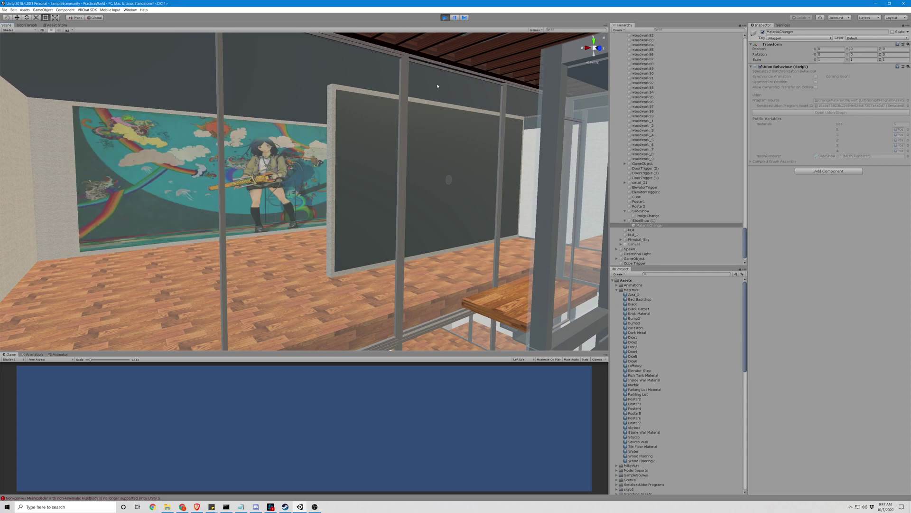
{"action": "right_click_drag", "start_coordinate": [438, 85], "coordinate": [467, 85]}
{"action": "left_click", "coordinate": [646, 220]}
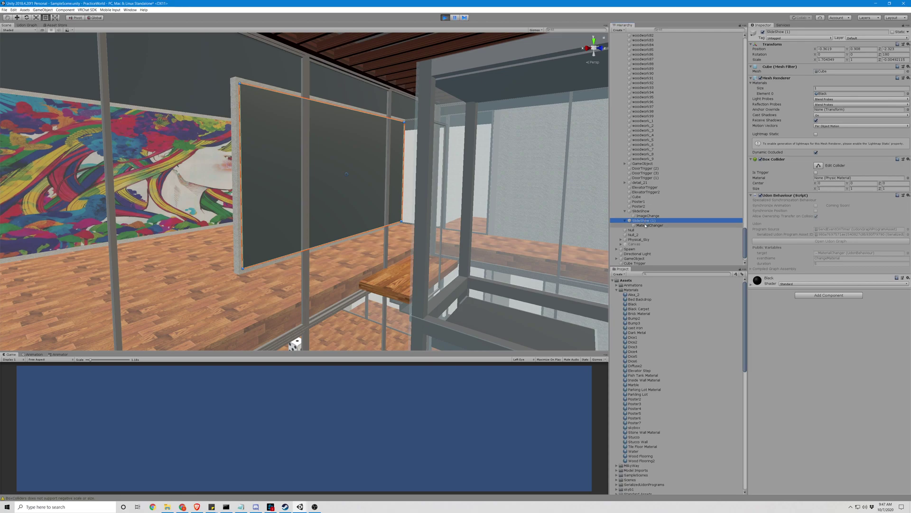
{"action": "left_click", "coordinate": [645, 225]}
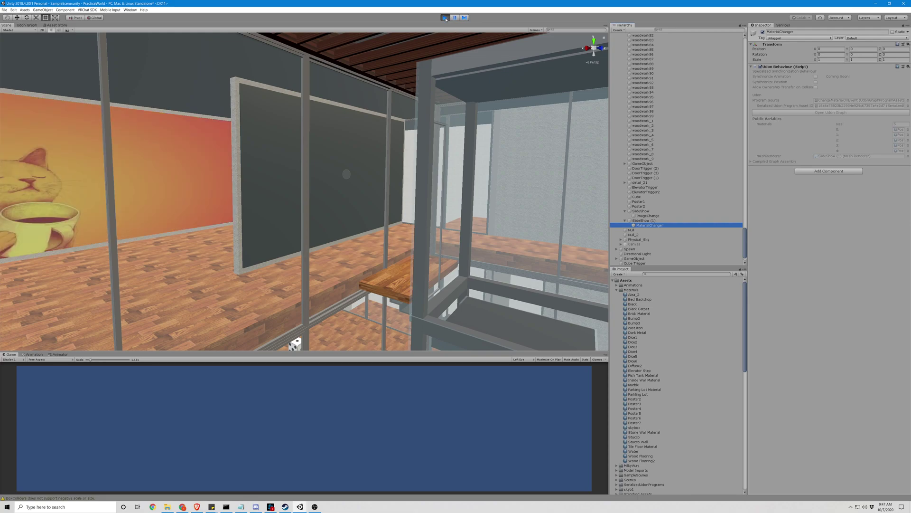
{"action": "left_click", "coordinate": [447, 18]}
Step: Run the scene in play mode again, inspect SlideShow (1)'s material and Udon variables, and stop playback
{"action": "left_click_drag", "start_coordinate": [440, 77], "coordinate": [457, 77], "text": "alt"}
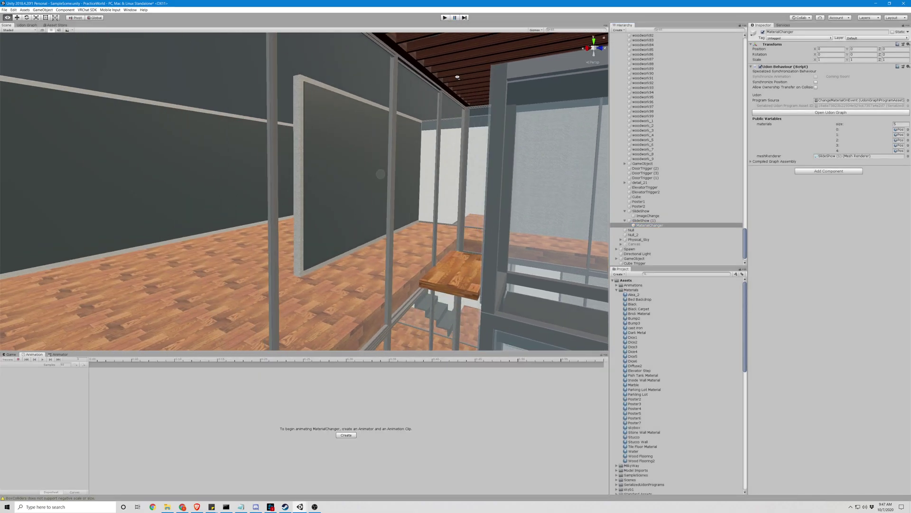
{"action": "right_click_drag", "start_coordinate": [457, 77], "coordinate": [458, 78]}
{"action": "left_click", "coordinate": [445, 18]}
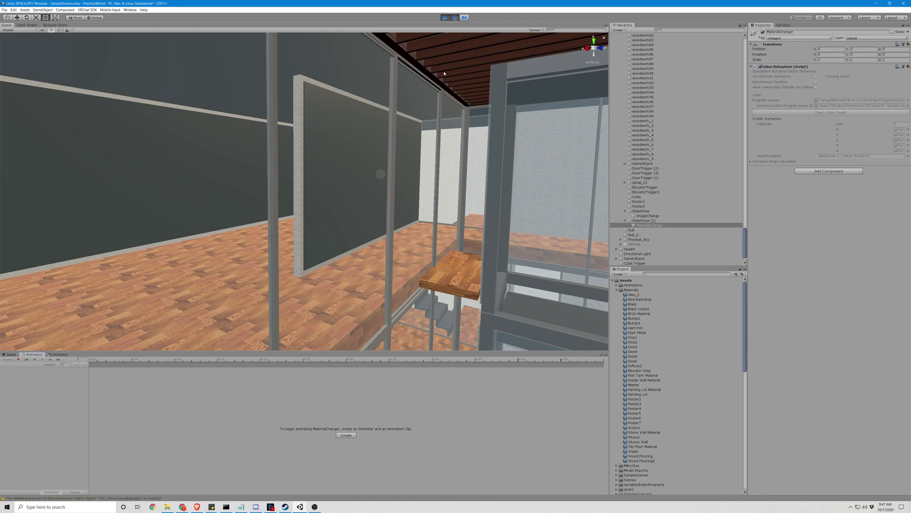
{"action": "left_click", "coordinate": [641, 221]}
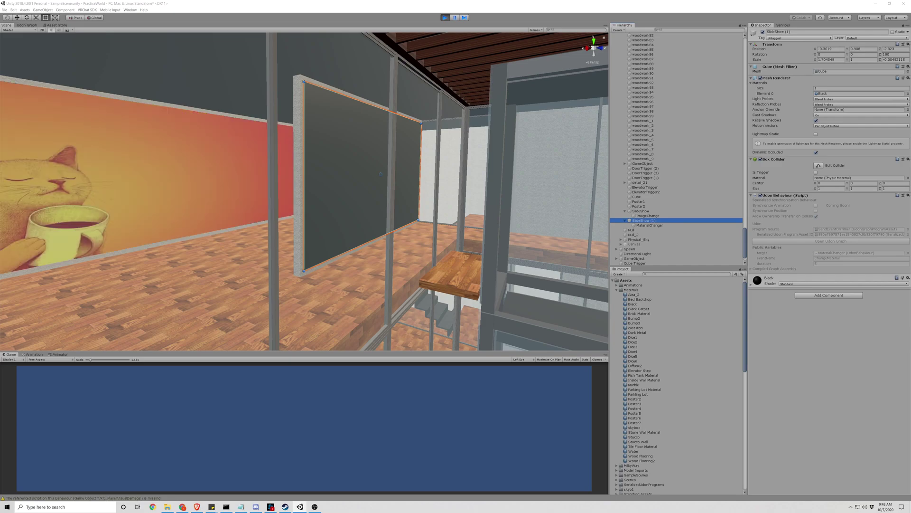
{"action": "left_click", "coordinate": [451, 86]}
{"action": "left_click", "coordinate": [445, 18]}
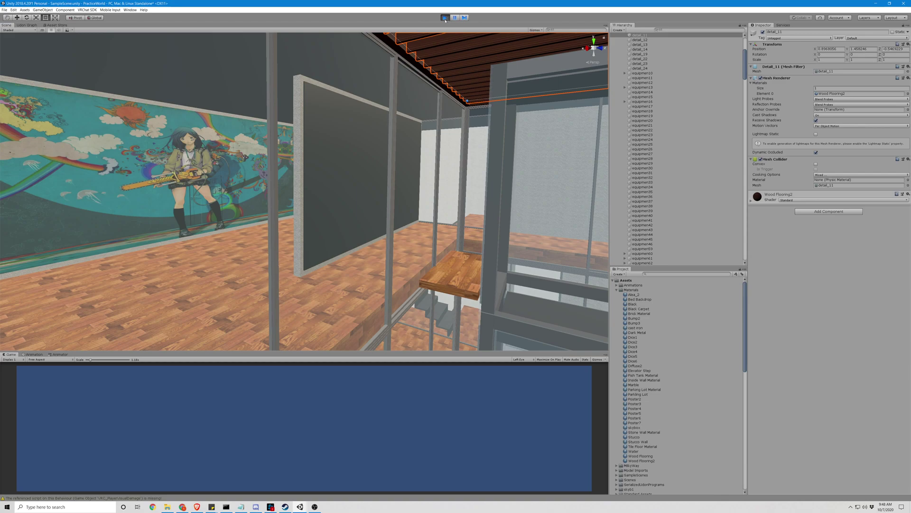
Step: Change the eventName variable of SlideShow (1)'s Udon Behaviour to changeMaterial
{"action": "left_click", "coordinate": [359, 124]}
{"action": "key", "text": "w"}
{"action": "right_click_drag", "start_coordinate": [359, 123], "coordinate": [359, 123]}
{"action": "left_click", "coordinate": [359, 122]}
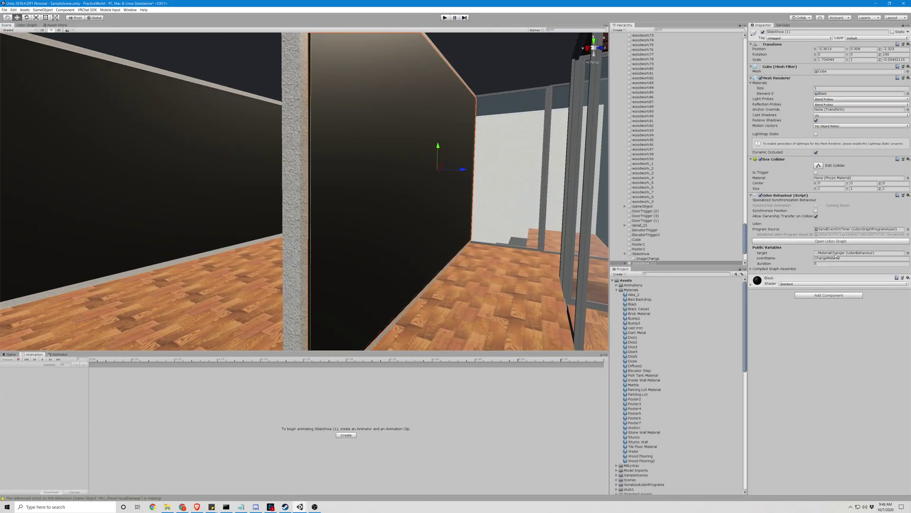
{"action": "left_click", "coordinate": [830, 258]}
Step: Run the scene in play mode and check from several angles whether SlideShow (1)'s panel cycles through the poster materials
{"action": "left_click", "coordinate": [445, 18]}
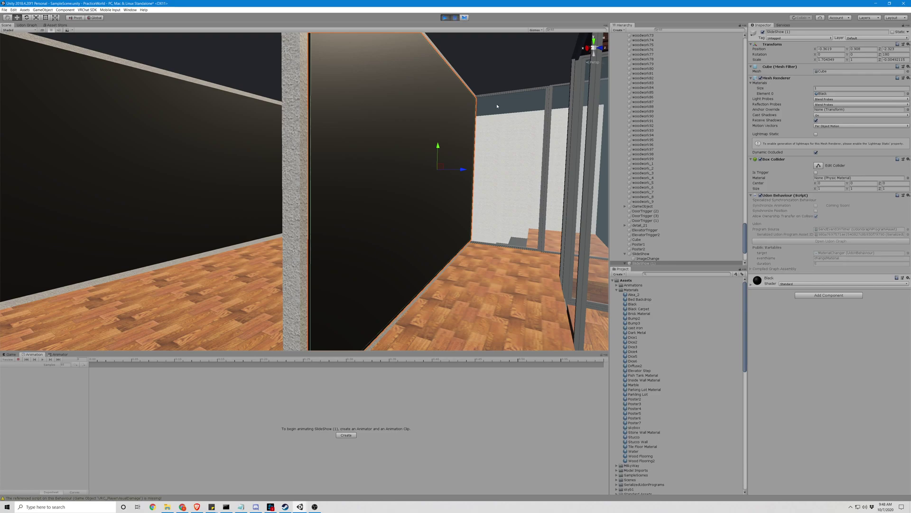
{"action": "left_click", "coordinate": [454, 18]}
{"action": "right_click_drag", "start_coordinate": [488, 87], "coordinate": [474, 88]}
{"action": "key", "text": "s"}
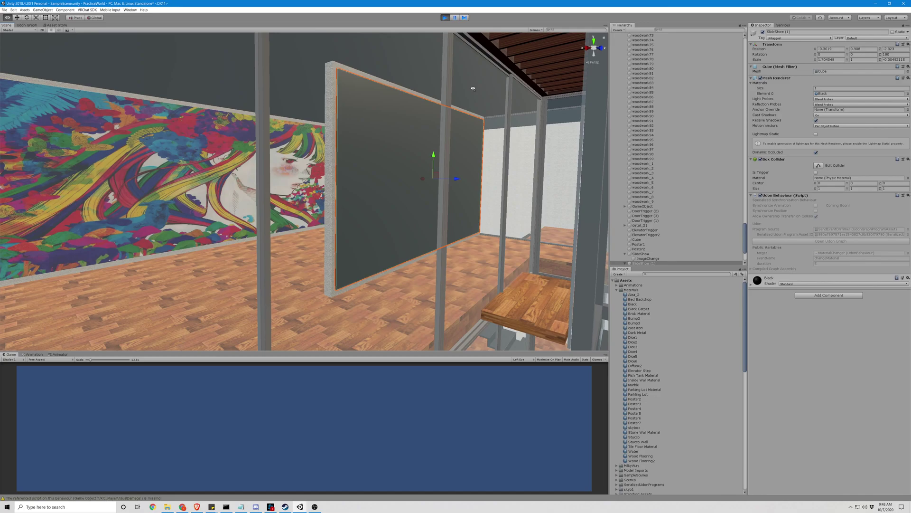
{"action": "mouse_move", "coordinate": [473, 88]}
{"action": "right_mouse_down"}
{"action": "mouse_move", "coordinate": [400, 86]}
{"action": "mouse_move", "coordinate": [473, 92]}
{"action": "right_mouse_up"}
{"action": "key", "text": "w"}
{"action": "key", "text": "s"}
{"action": "key", "text": "s"}
{"action": "key", "text": "w"}
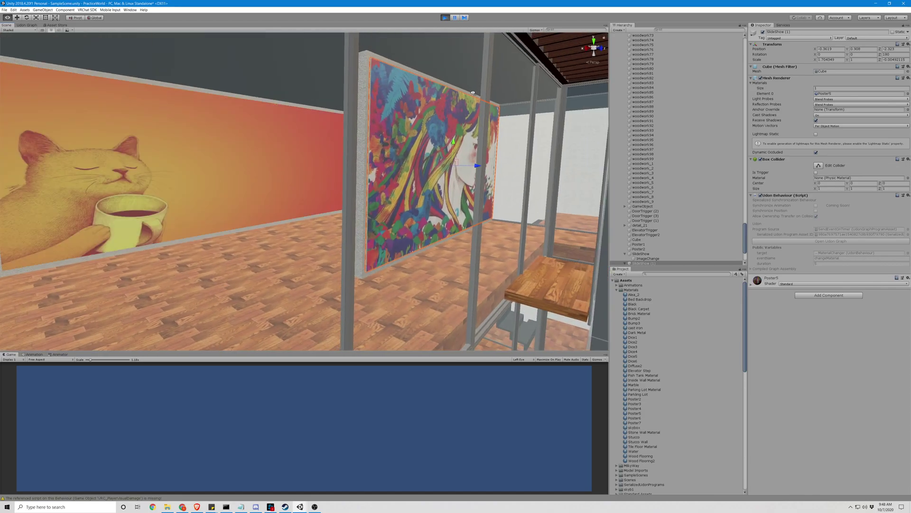
{"action": "right_click_drag", "start_coordinate": [473, 93], "coordinate": [355, 91]}
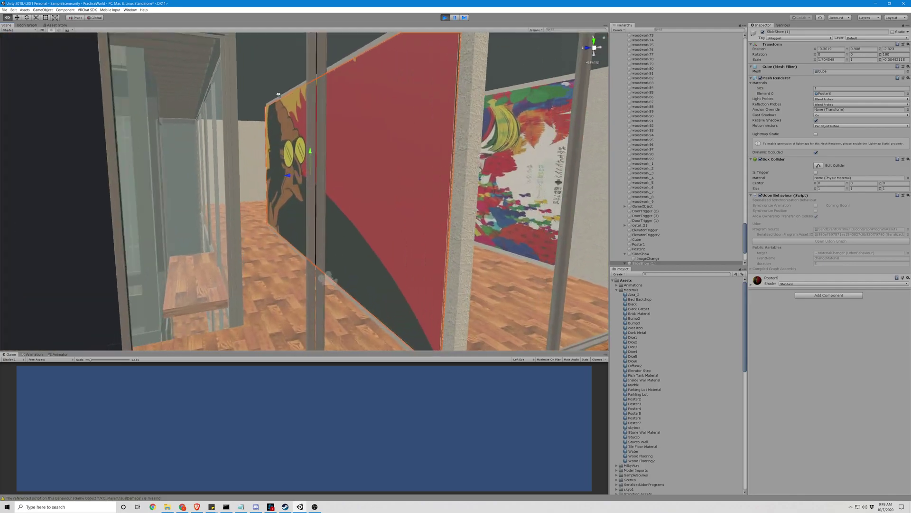
{"action": "right_click_drag", "start_coordinate": [278, 94], "coordinate": [268, 95]}
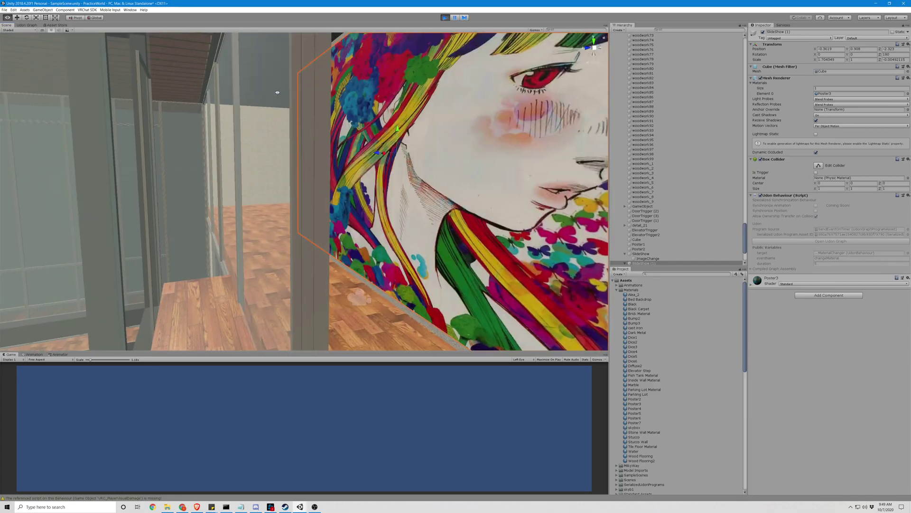
{"action": "right_click_drag", "start_coordinate": [277, 93], "coordinate": [317, 91]}
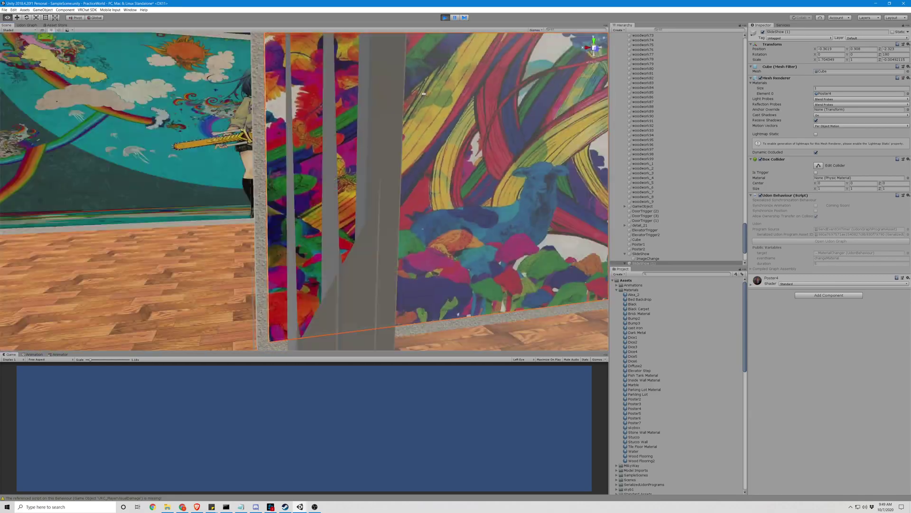